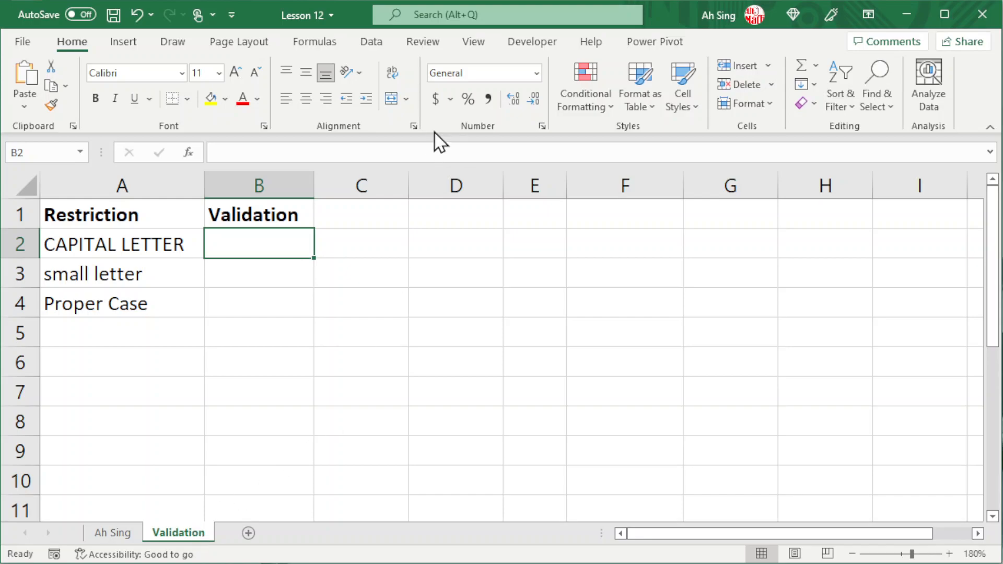
Show the Data tools, try a =find formula in C2, discard it and return to B2.
click(374, 44)
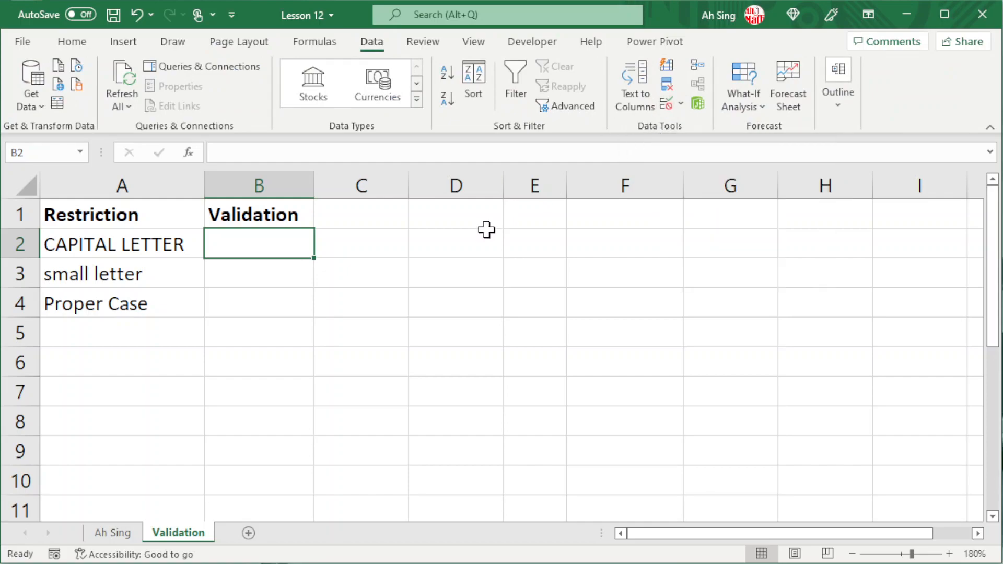
click(386, 249)
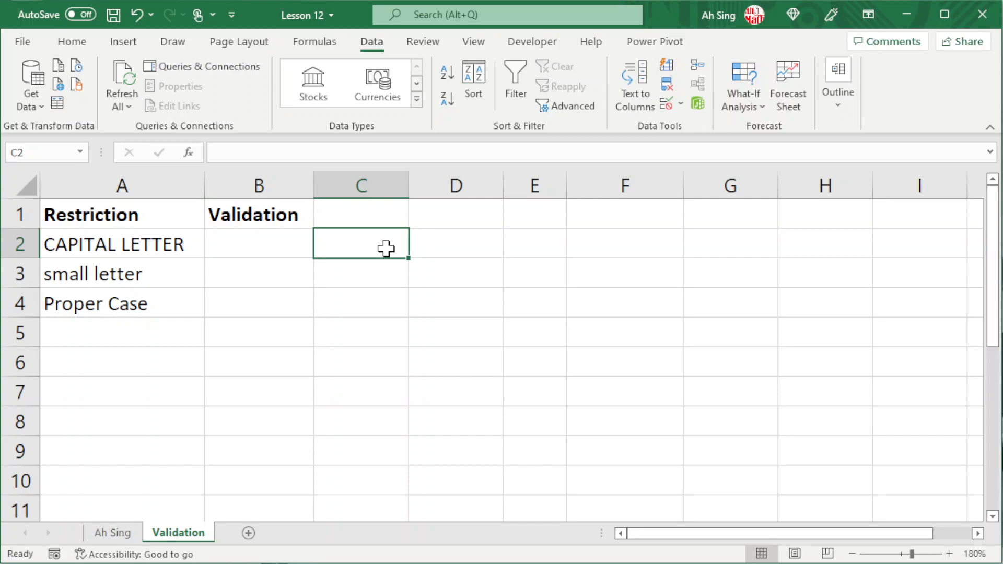
text(=find)
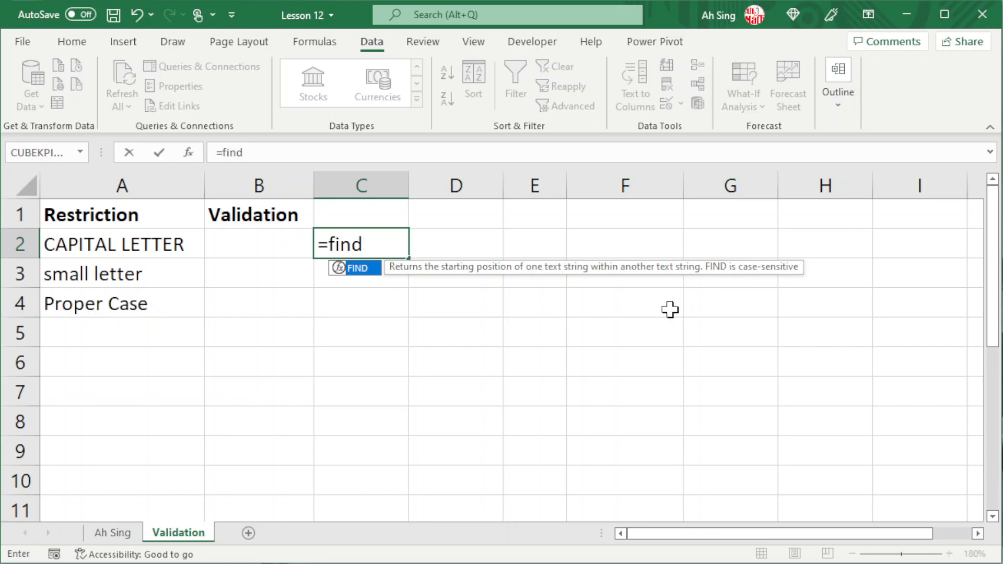
key(Escape)
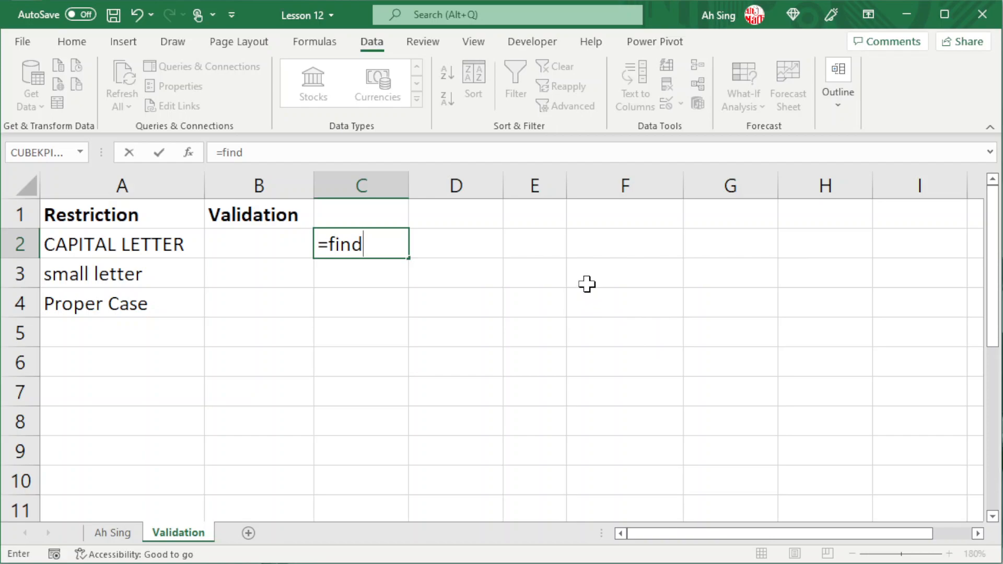
key(Escape)
click(304, 249)
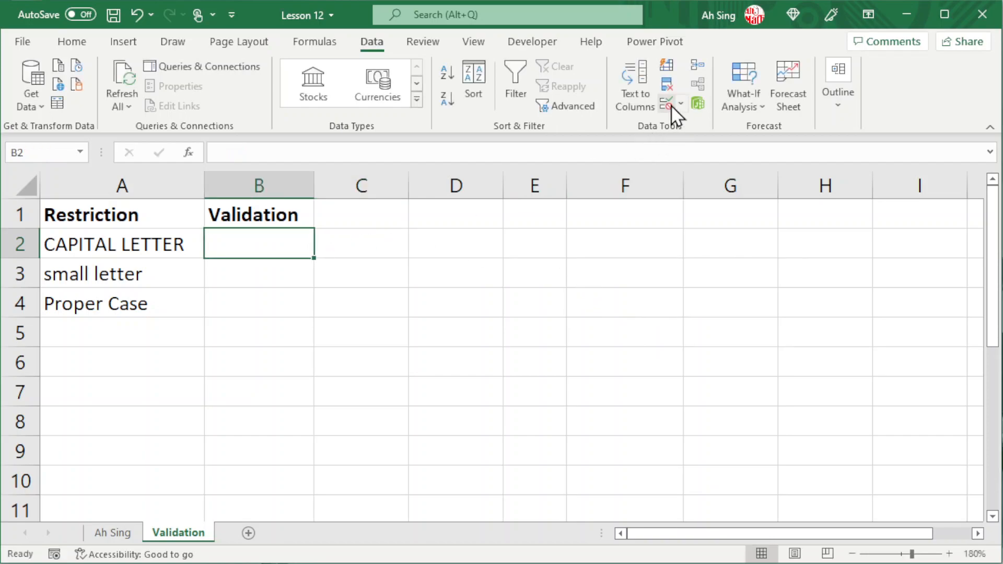
Give B2 a Custom data validation rule with the formula =find(B2,upper(B2))=1.
click(665, 104)
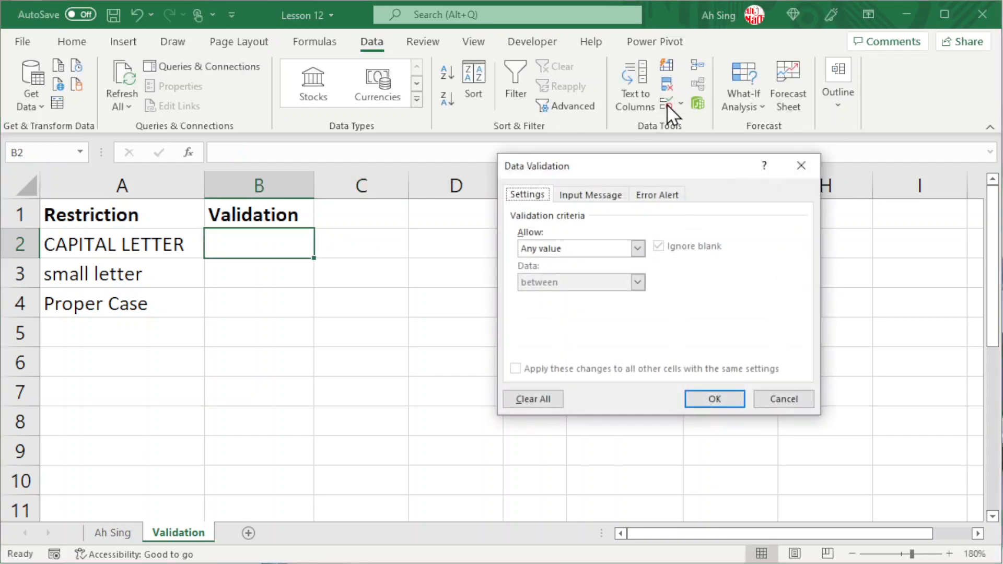
click(638, 247)
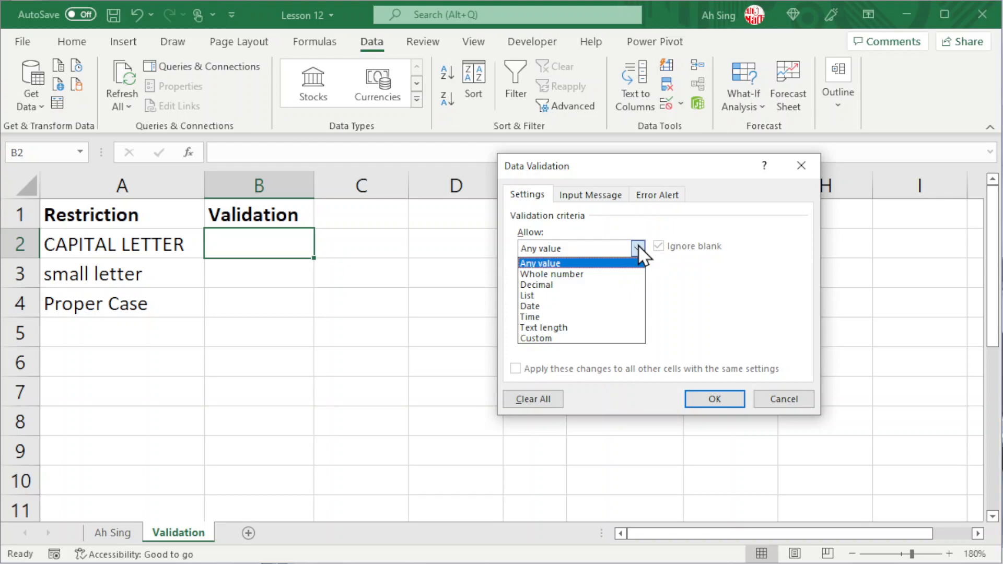
click(543, 338)
click(559, 316)
text(=find()
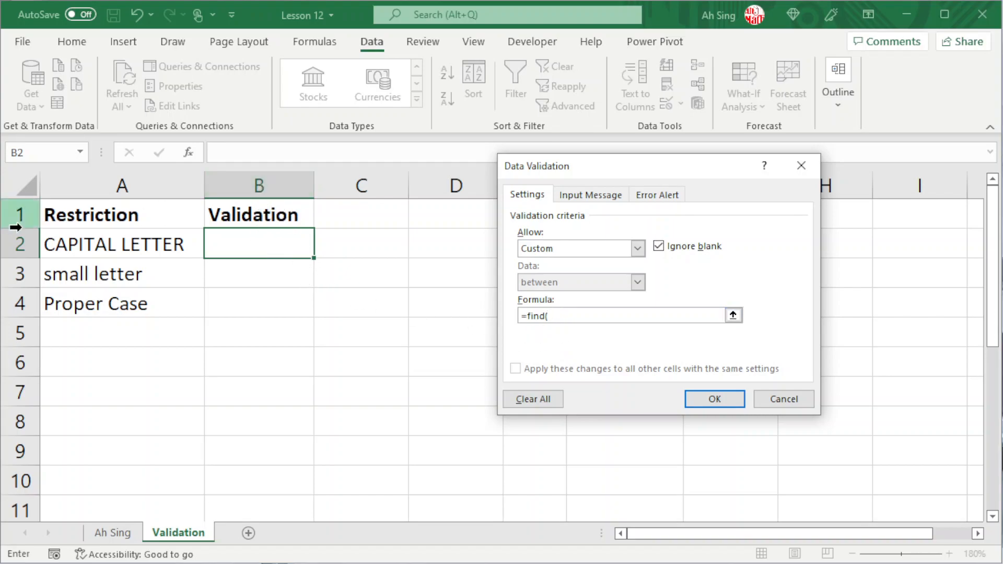
text(B)
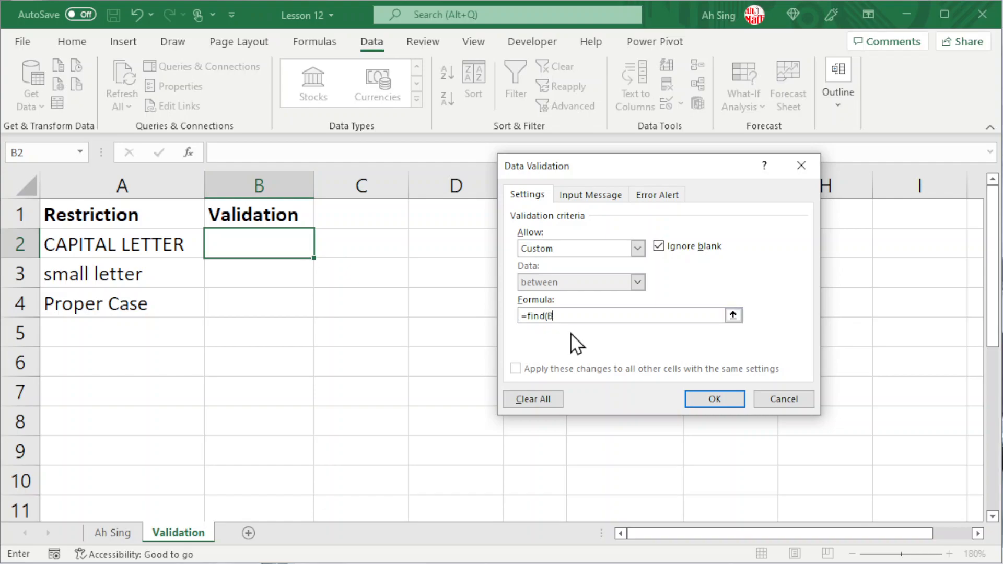
text(2,upper(B2)))
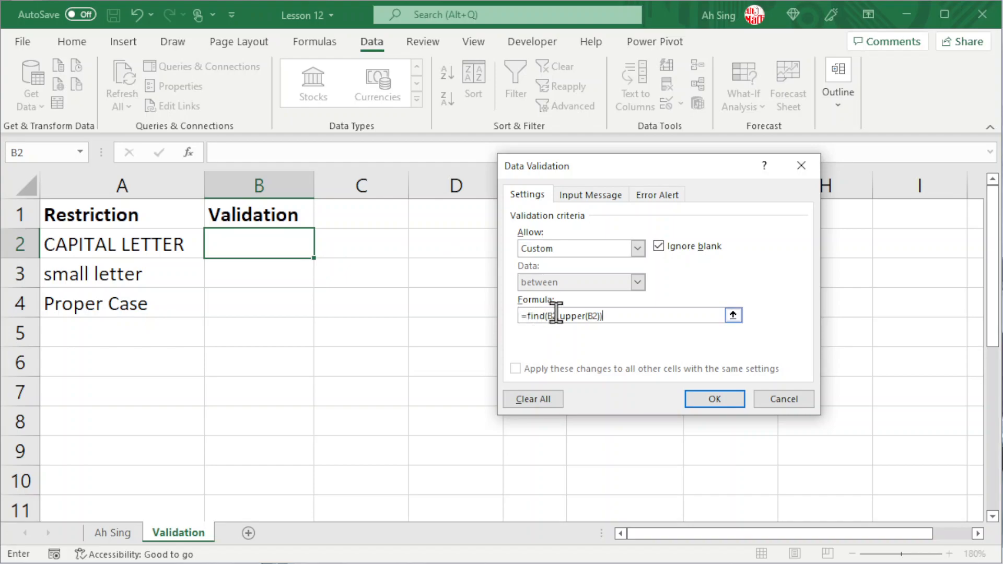
text(=1)
click(705, 401)
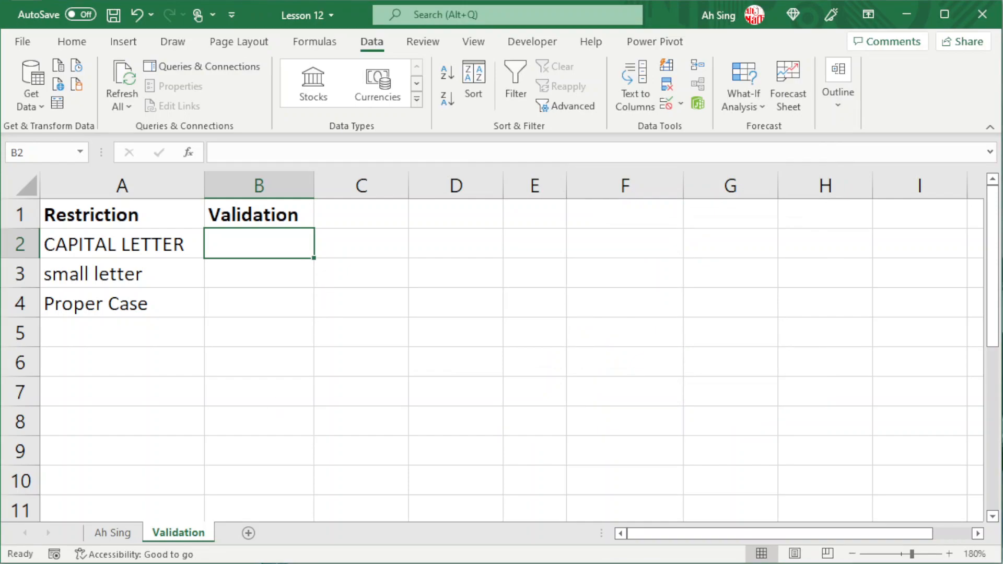
Check that B2 rejects 'and' but accepts 'AND', then copy B2.
text(and)
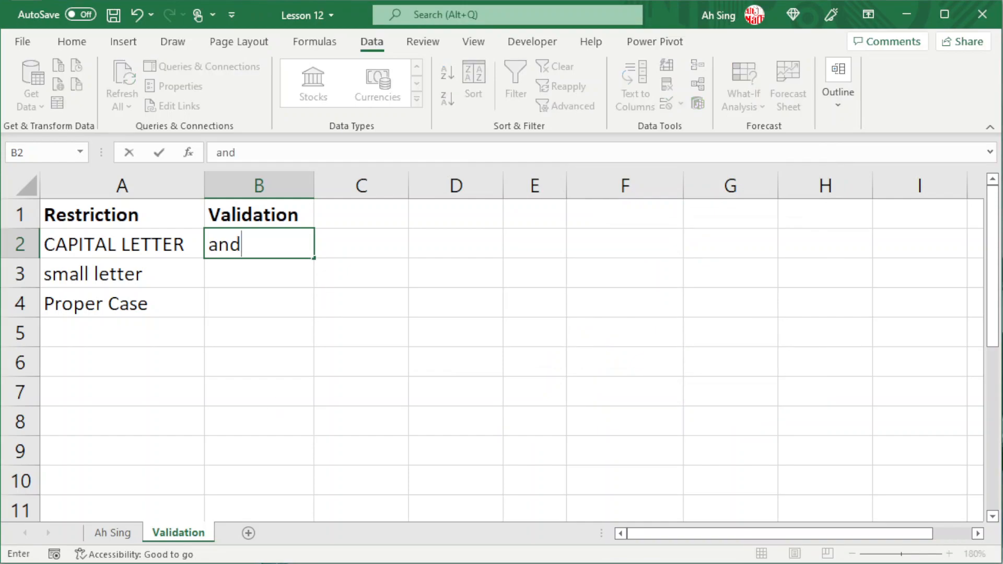
key(Return)
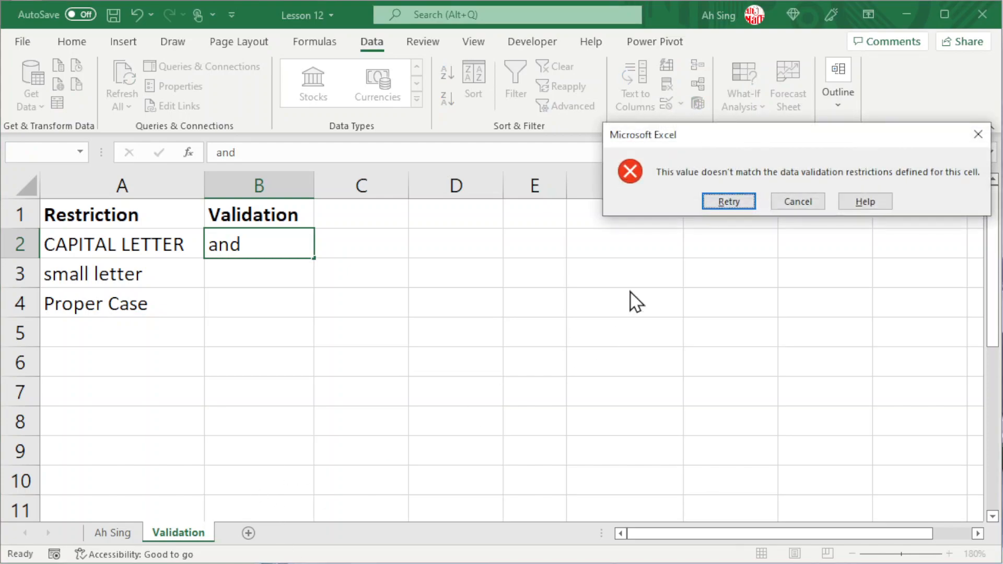
click(796, 203)
text(AND)
key(Return)
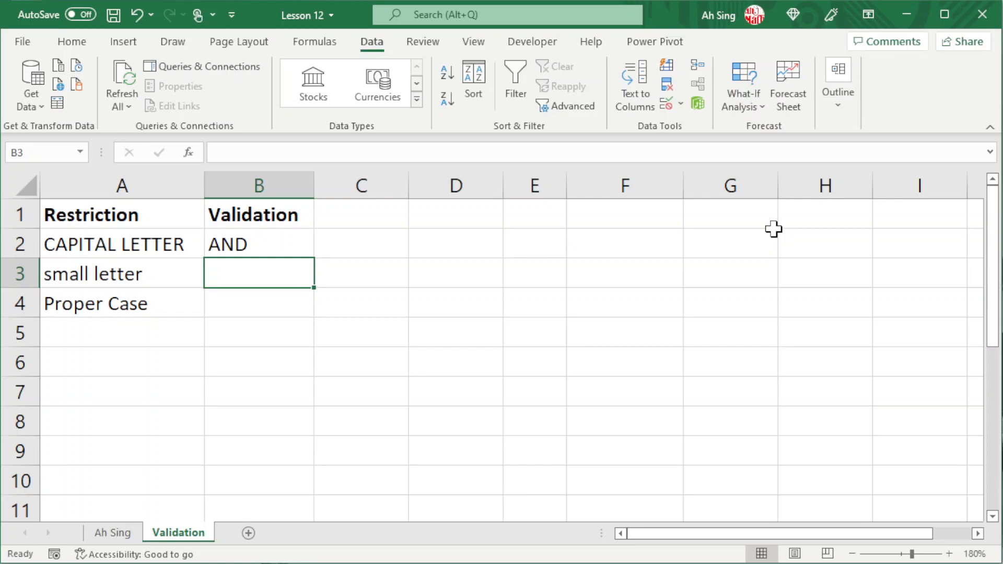
key(Up)
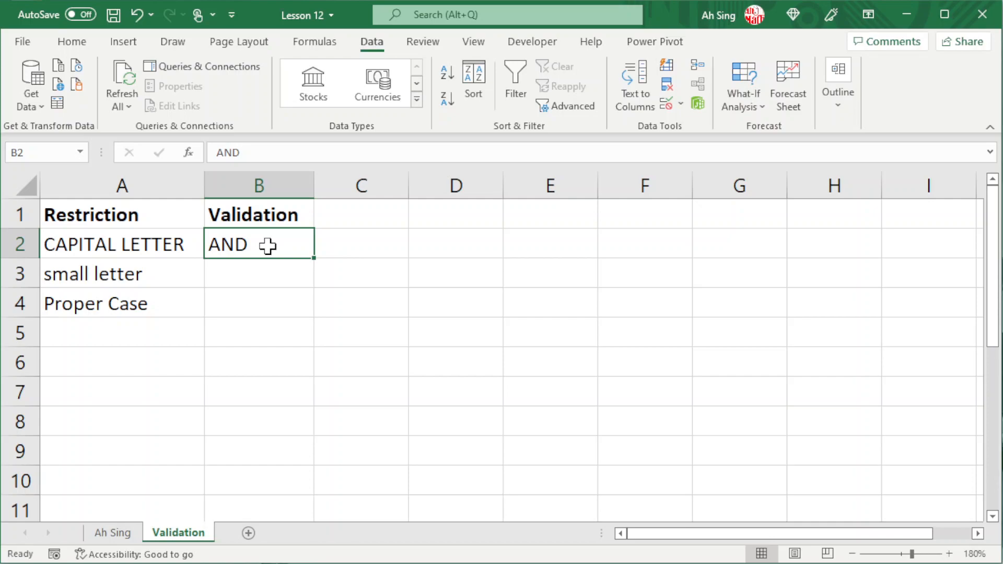
key(ctrl+c)
Paste only B2's validation rule into C2:E2 with Paste Special.
drag(353, 240, 523, 244)
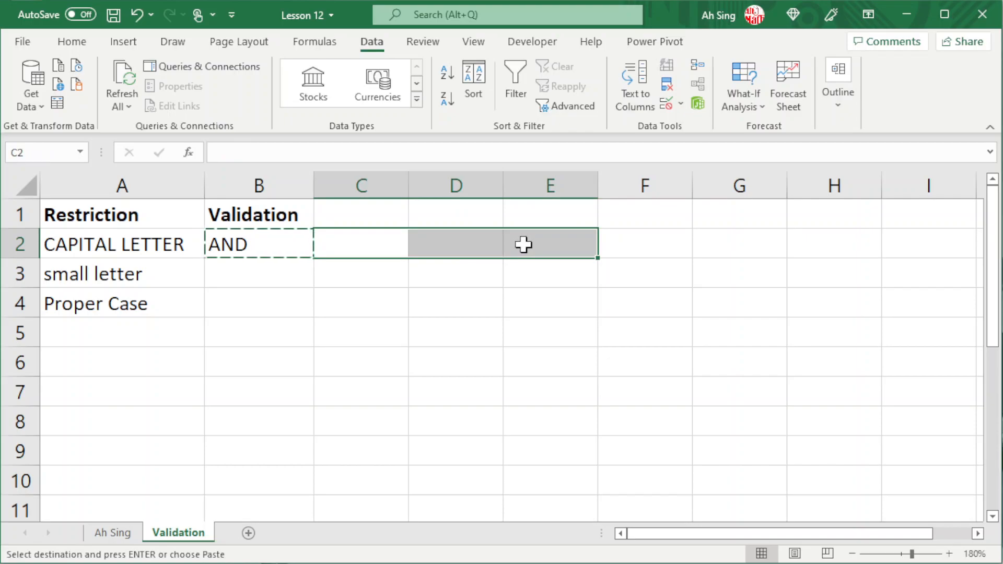
key(ctrl+alt+v)
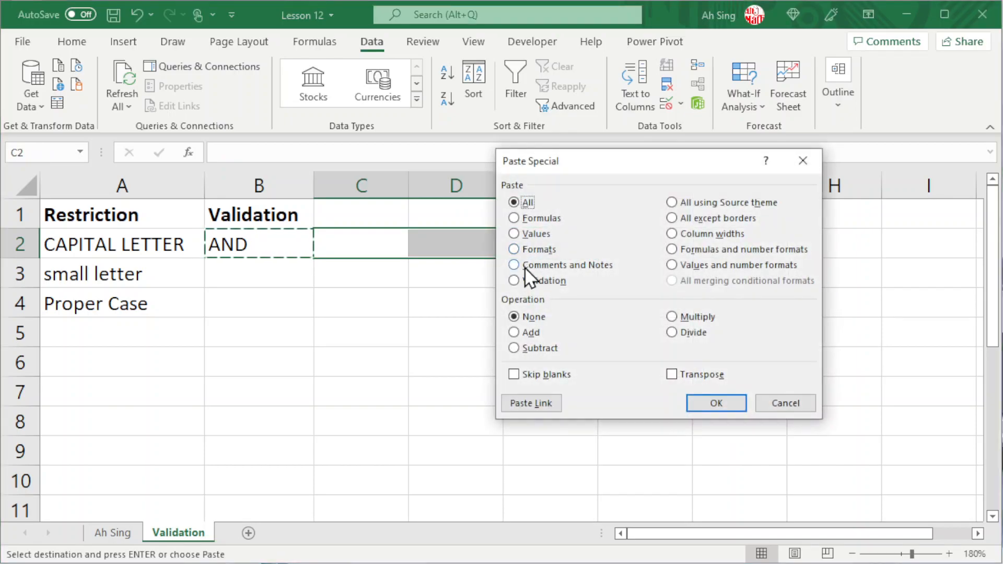
click(527, 283)
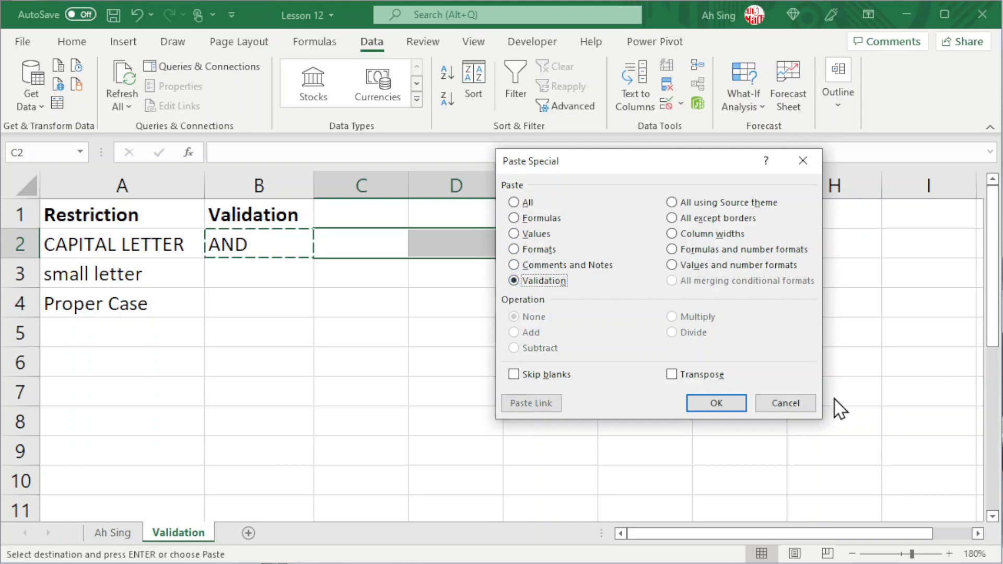
click(736, 406)
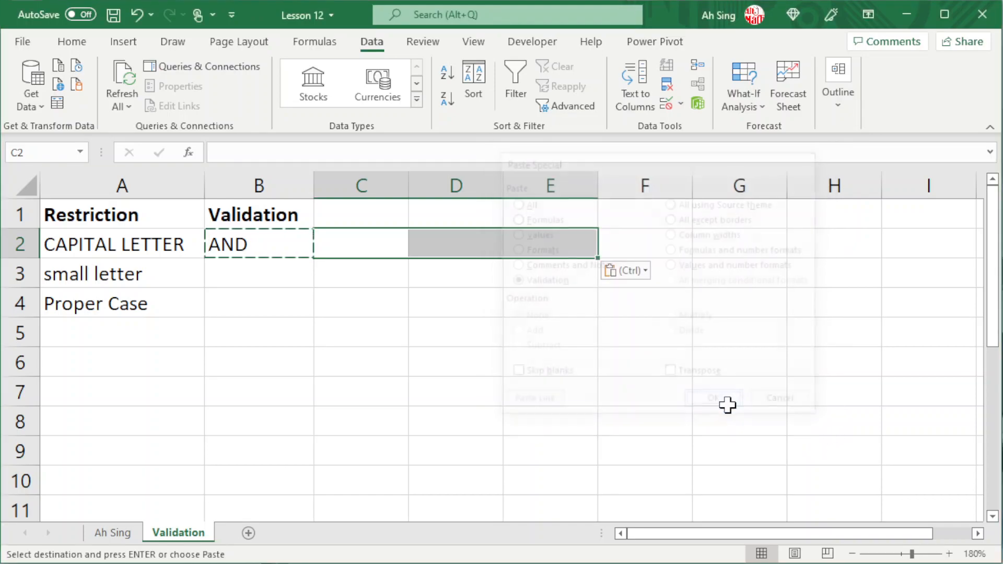
Verify C2 rejects 'share' and accepts 'SHARE', then select B3.
click(384, 247)
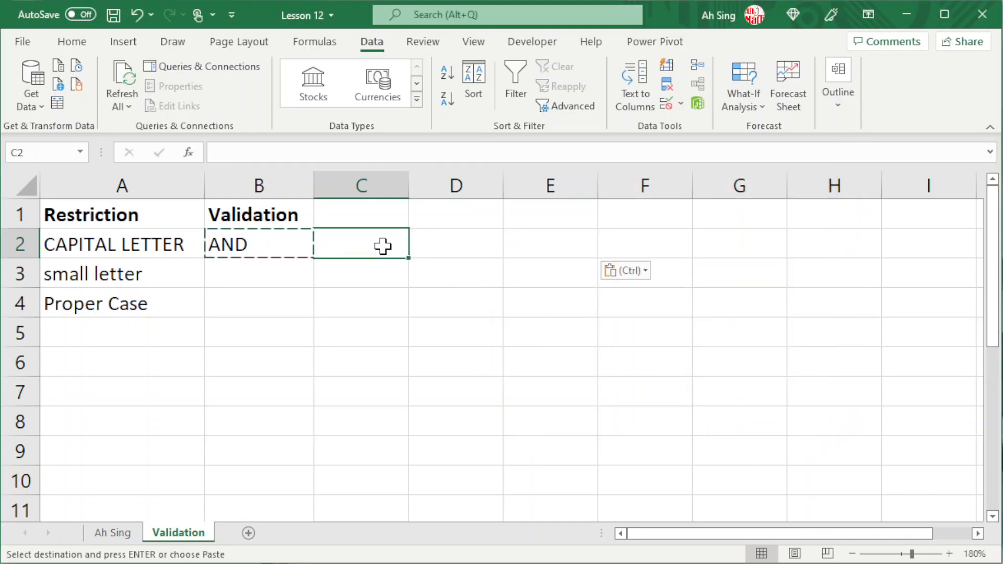
text(share)
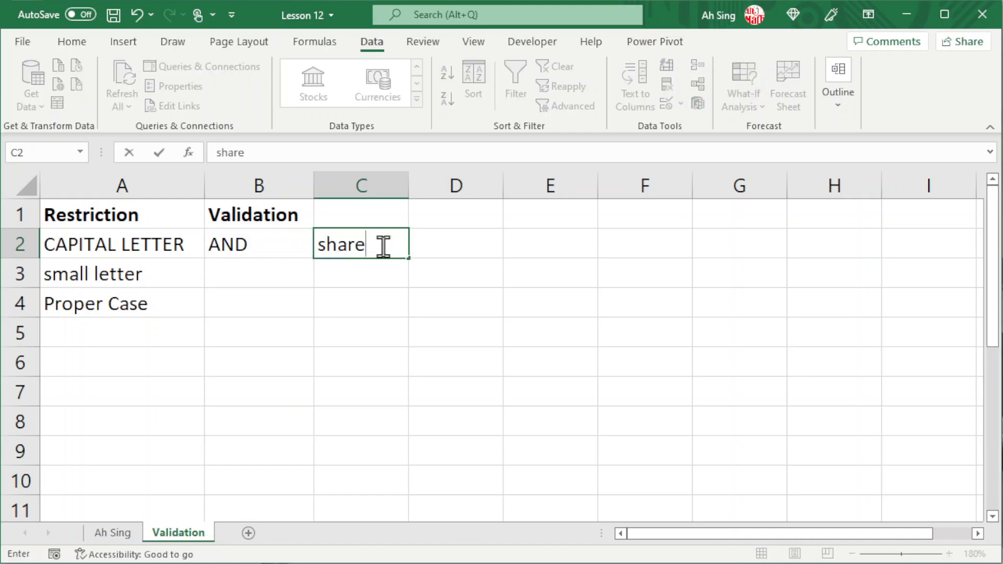
key(Return)
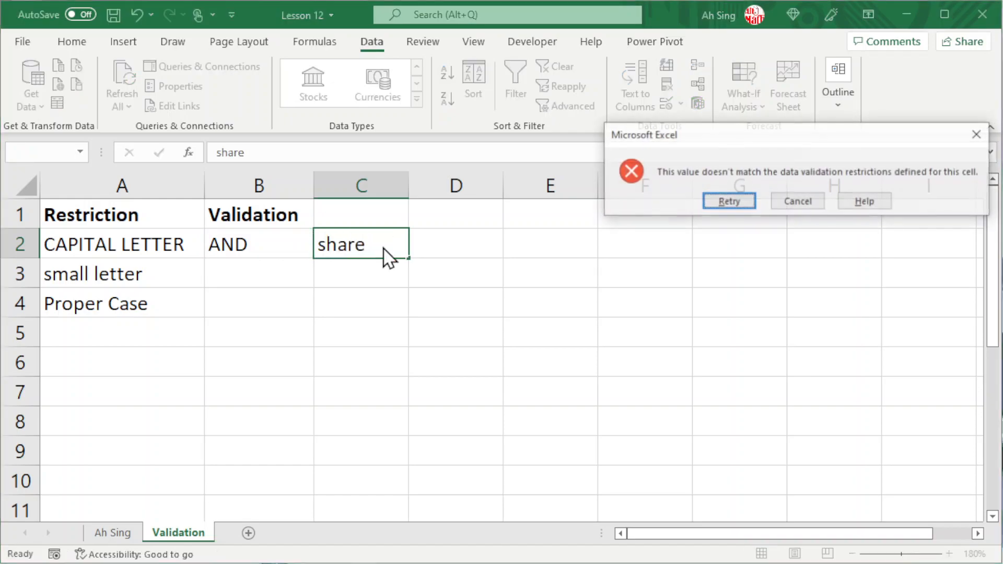
click(797, 204)
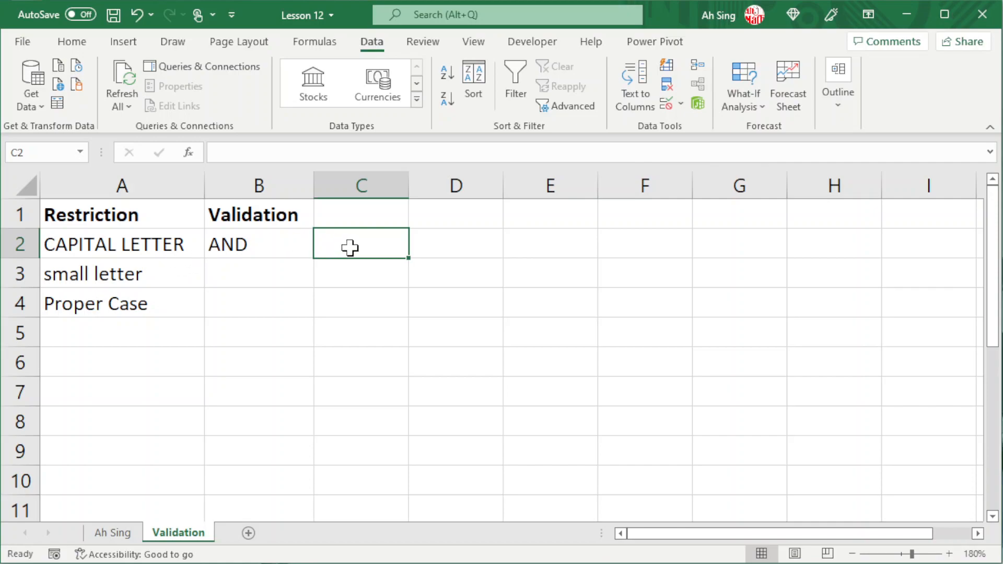
text(SHARE)
key(Return)
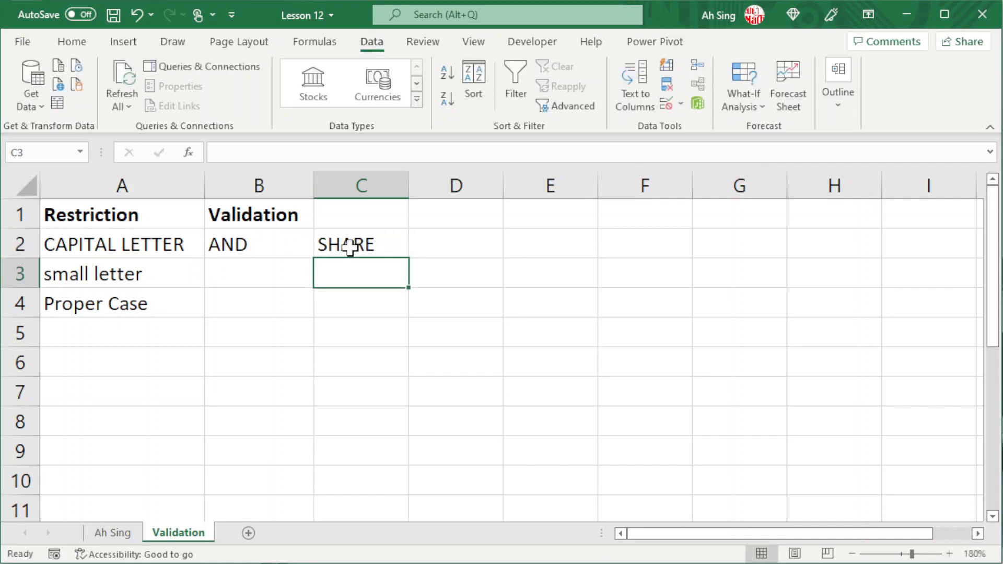
click(211, 277)
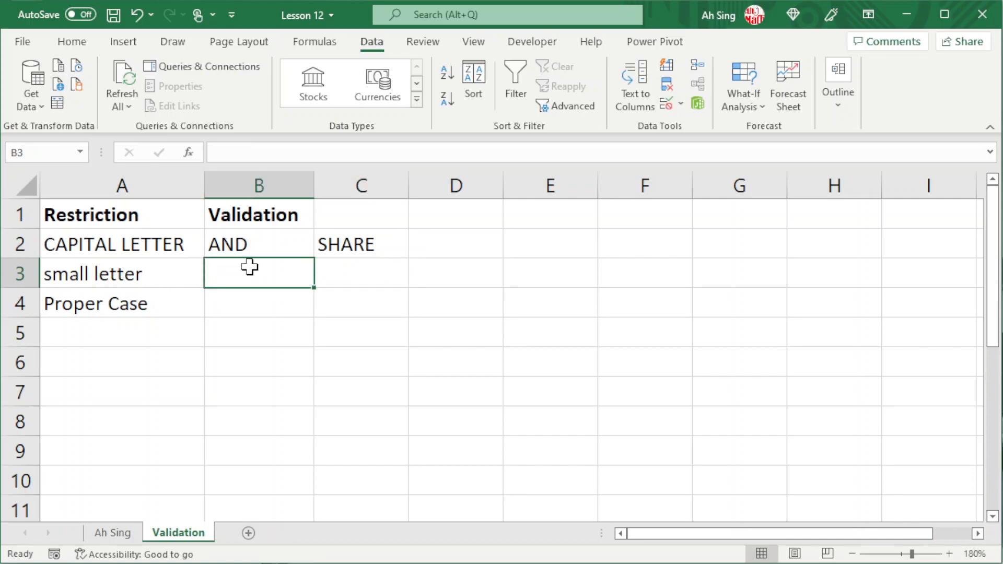
Give B3 a Custom data validation rule with the formula =find(B3,lower(B3))=1.
click(666, 106)
click(638, 249)
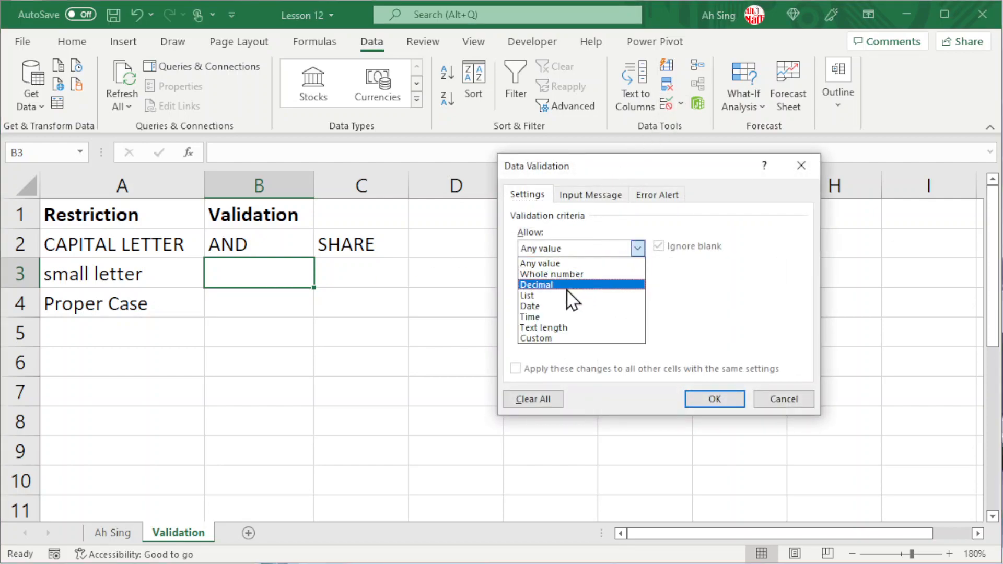
click(538, 339)
click(566, 315)
text(=IF)
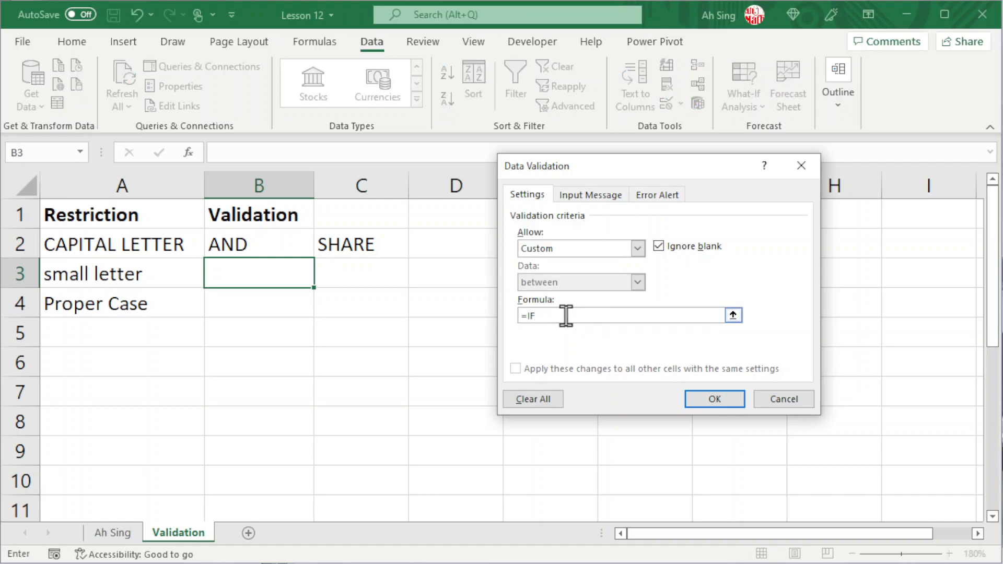
key(BackSpace)
text(find(B3,lower()
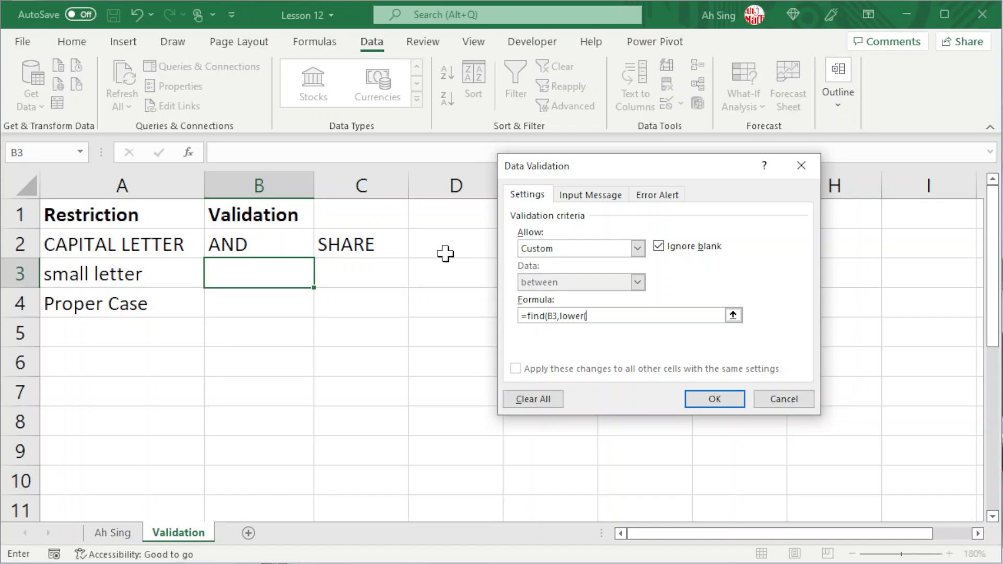
text(B3))=1)
click(719, 398)
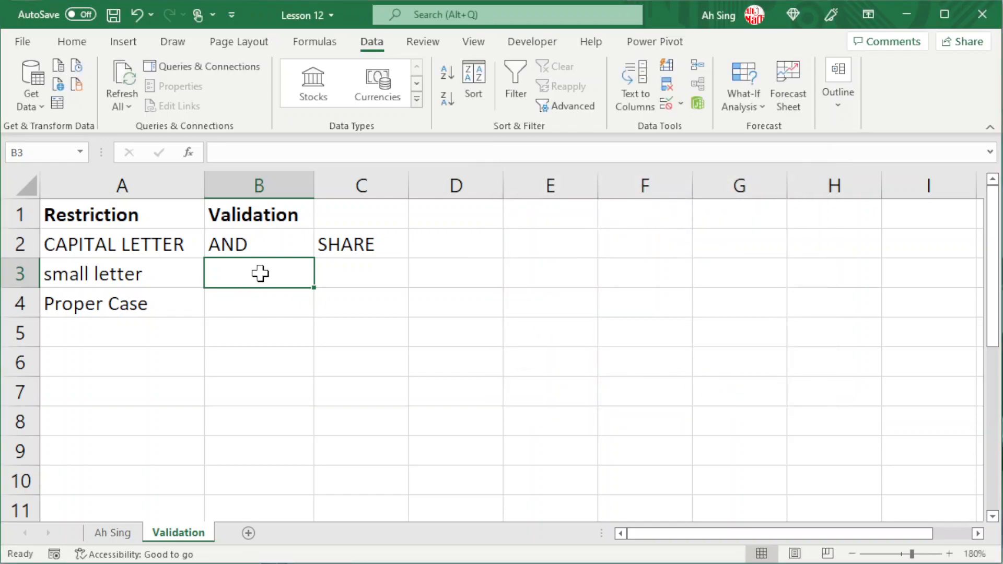
Confirm B3 rejects 'AND' and accepts 'and', then copy B3 with its rule.
text(AND)
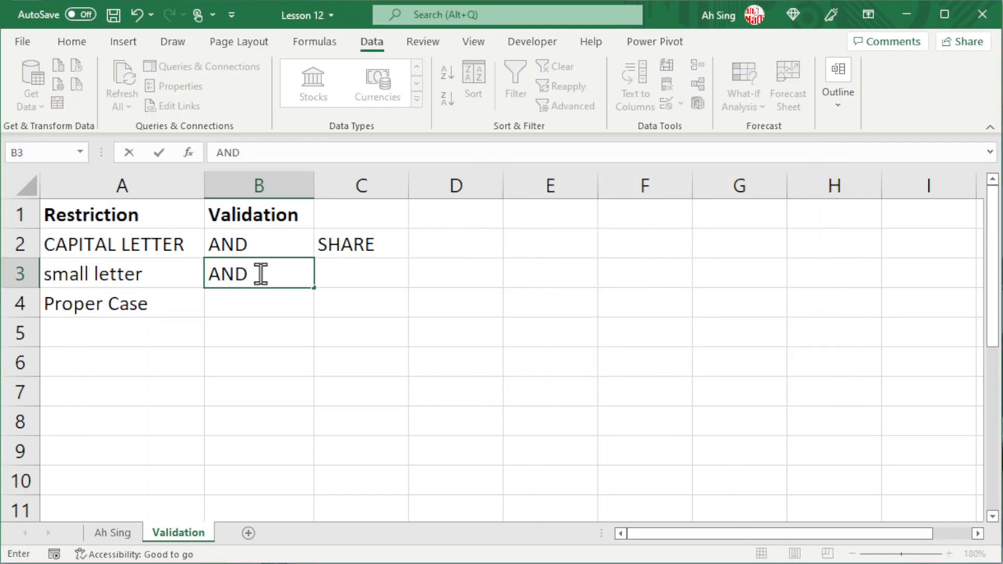
key(Return)
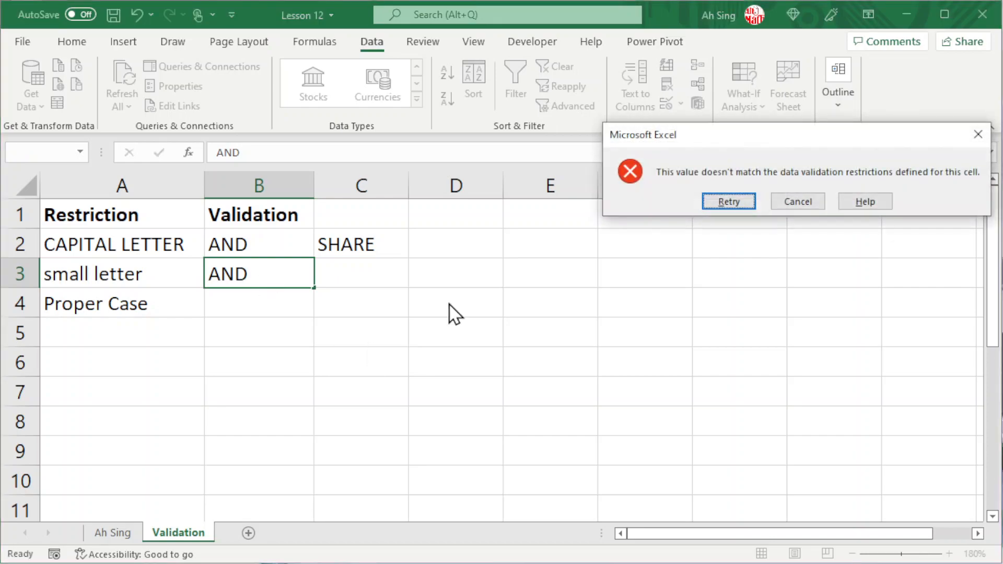
click(792, 203)
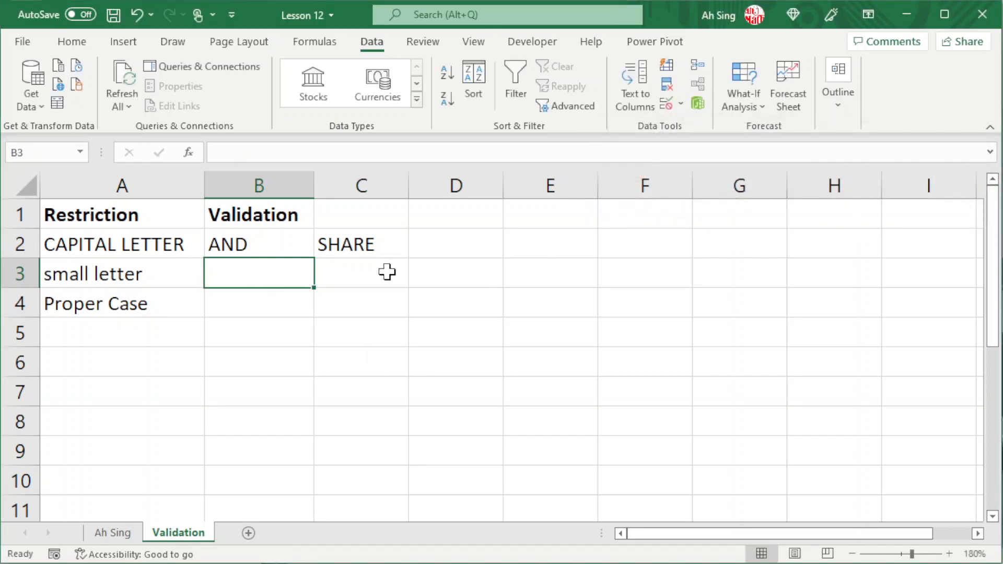
text(and)
key(Return)
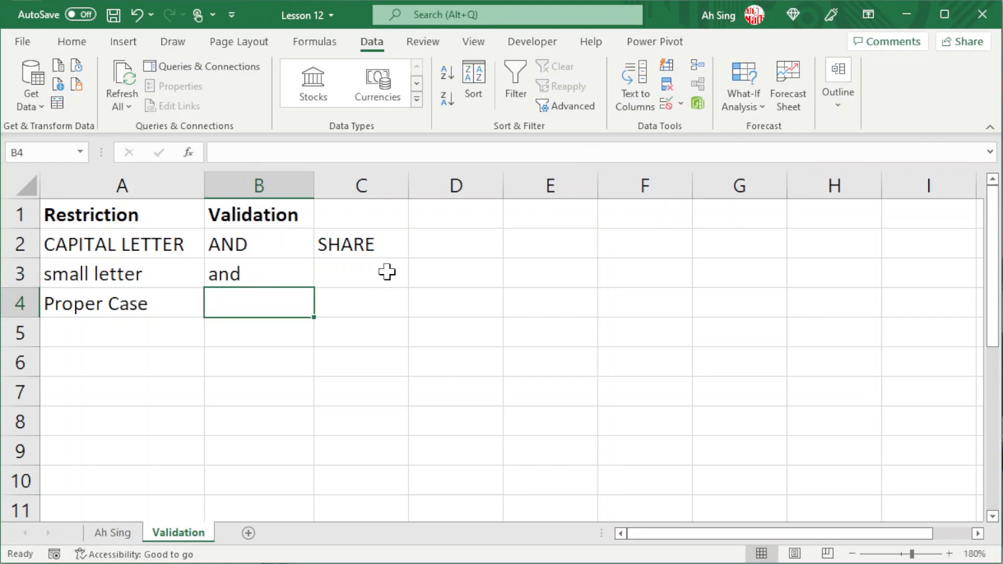
click(255, 276)
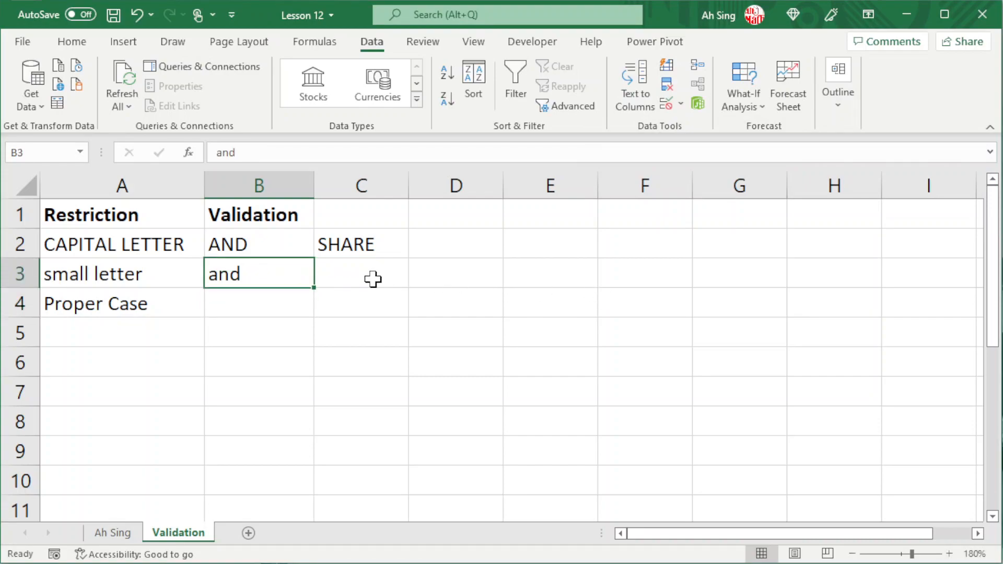
key(ctrl+c)
Paste only B3's validation rule into C3:E3 with Paste Special.
drag(365, 275, 525, 275)
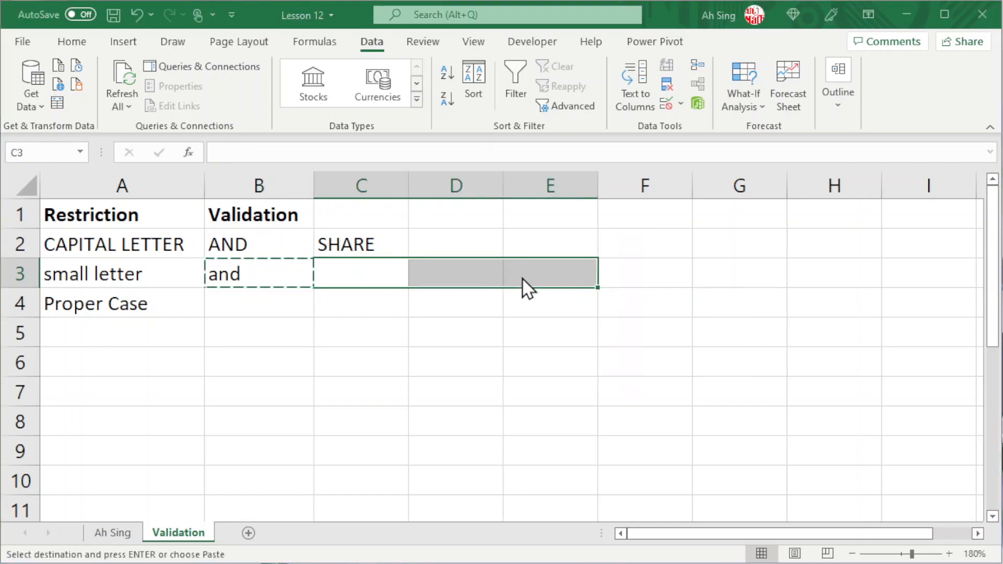
key(ctrl+alt+v)
click(512, 281)
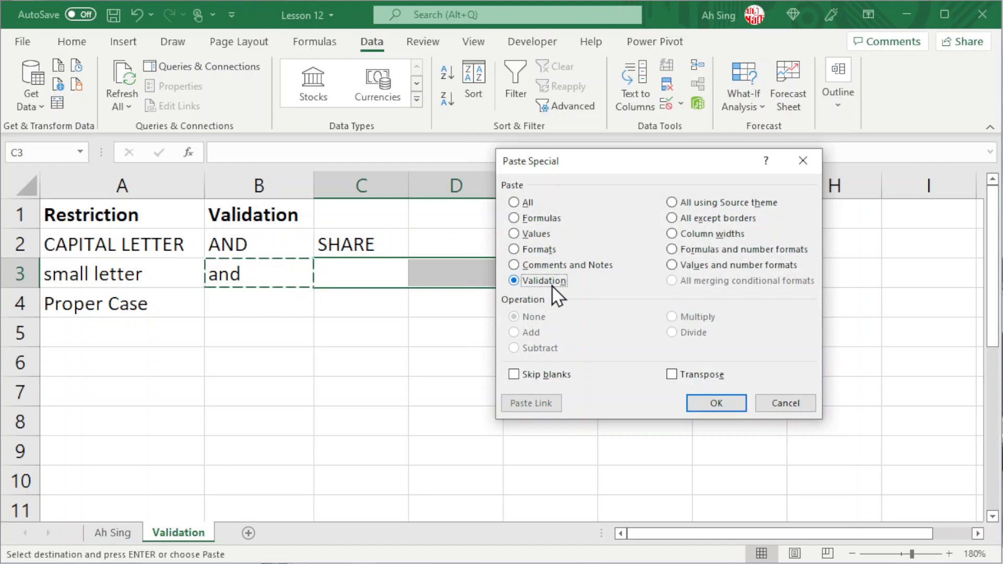
click(705, 402)
Enter 'share' in C3, then select B4.
click(360, 267)
text(share)
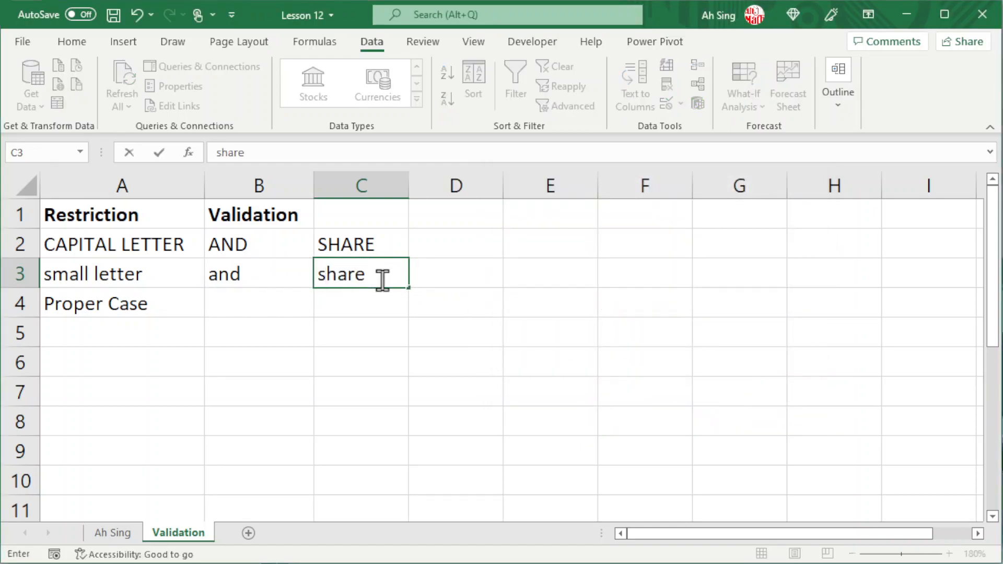
key(Return)
click(271, 293)
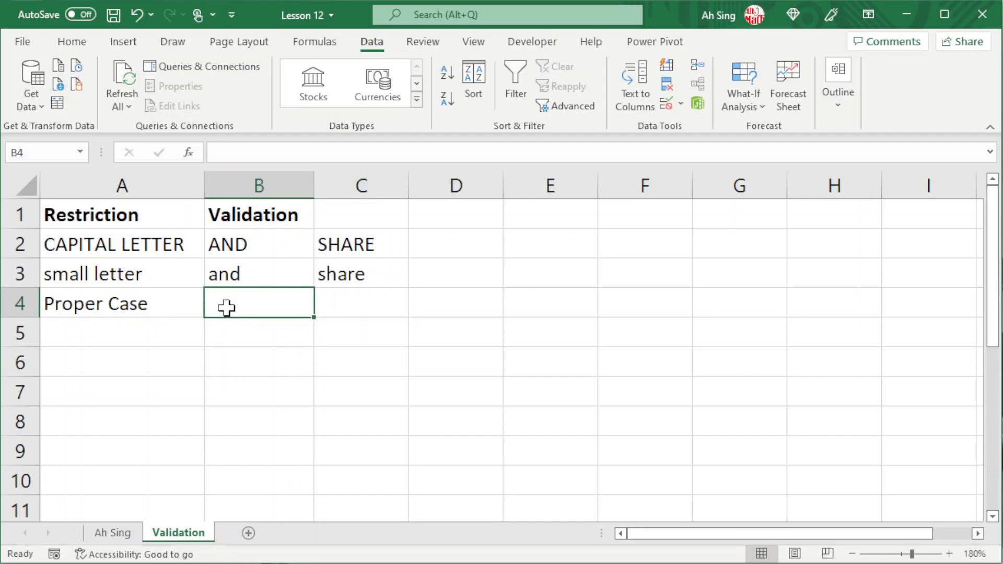
Give B4 a Custom data validation rule with the formula =find(B4,Proper(B4))=1.
click(666, 105)
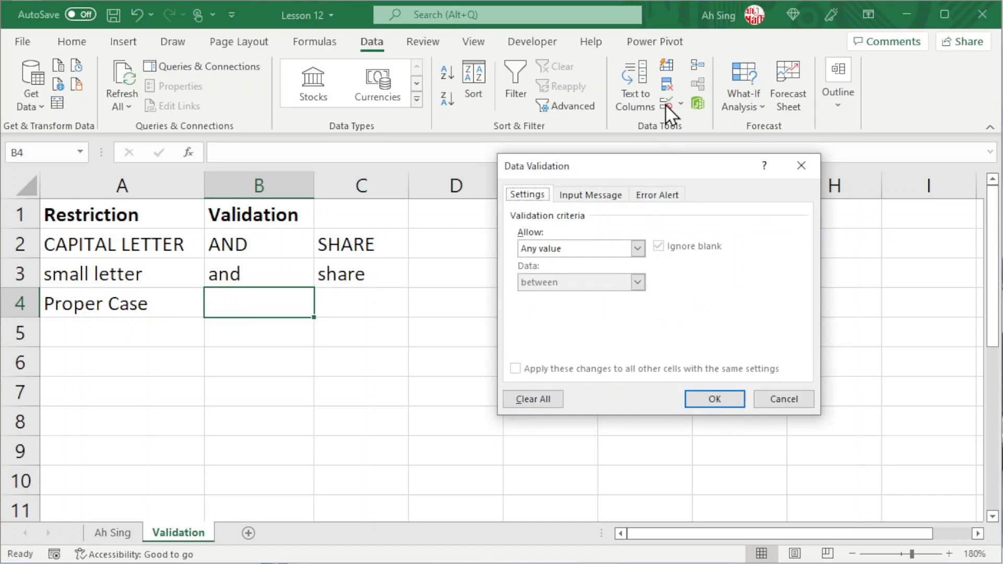
click(637, 248)
click(543, 338)
click(567, 314)
text(=f)
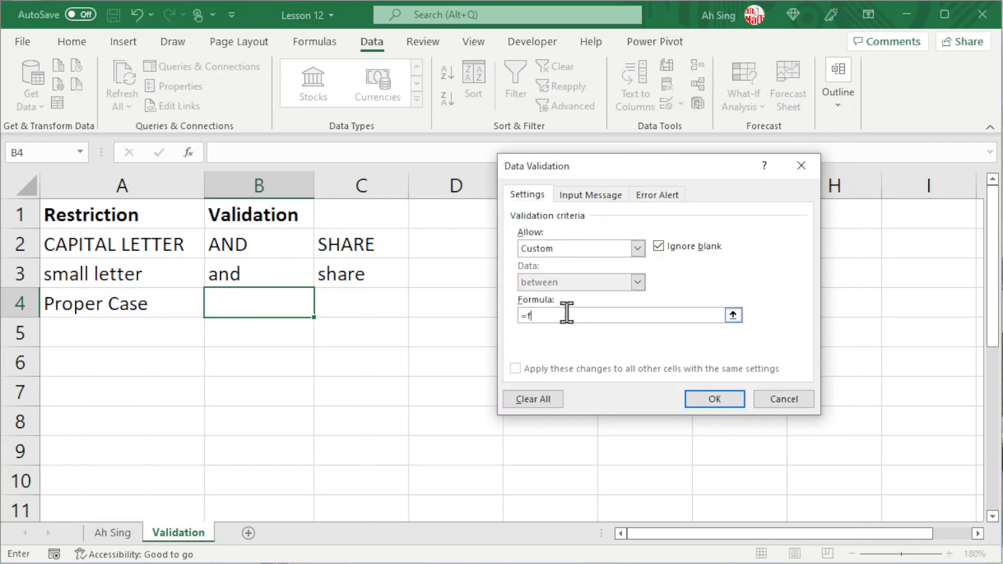
text(ind(B4,Proper(B4))=1)
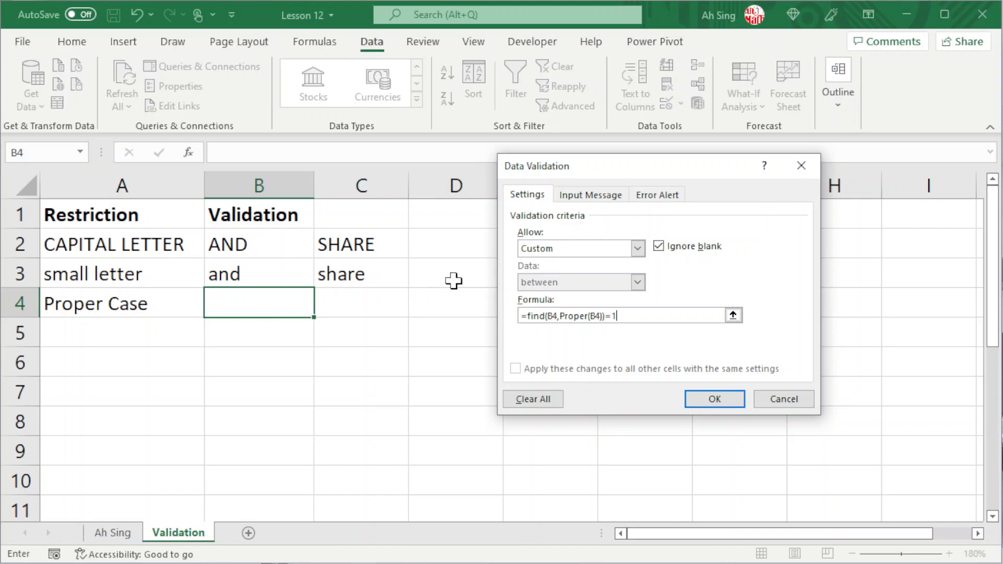
click(709, 400)
Enter a Proper Case name in B4, confirm its lowercase version is rejected, then start typing 'Thanks'.
text(Ah Sing)
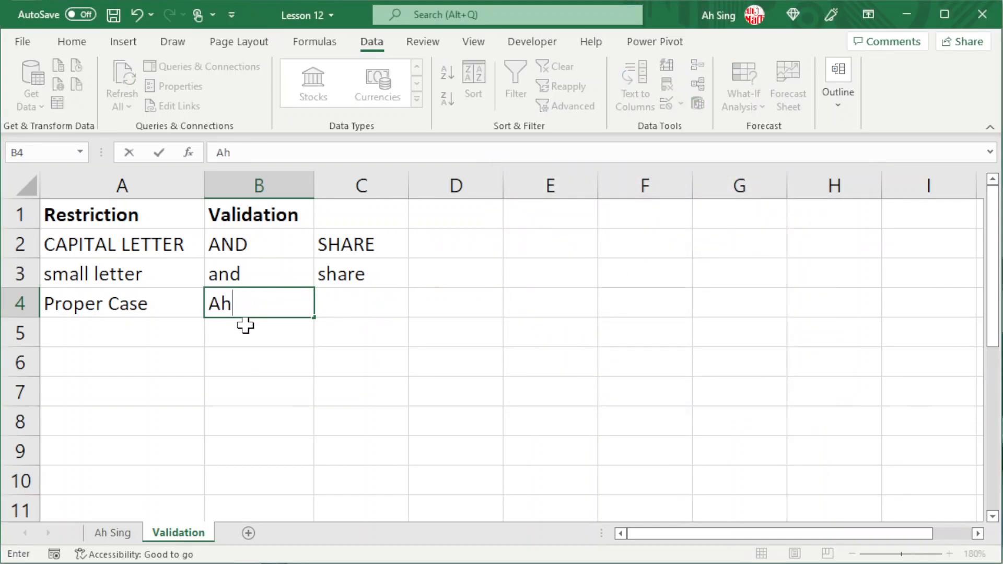
key(Return)
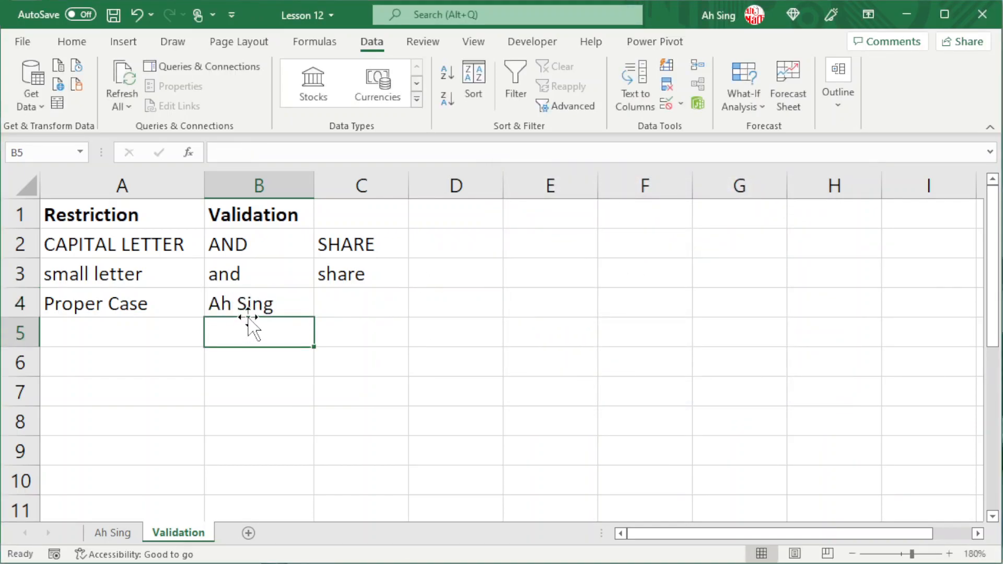
click(268, 306)
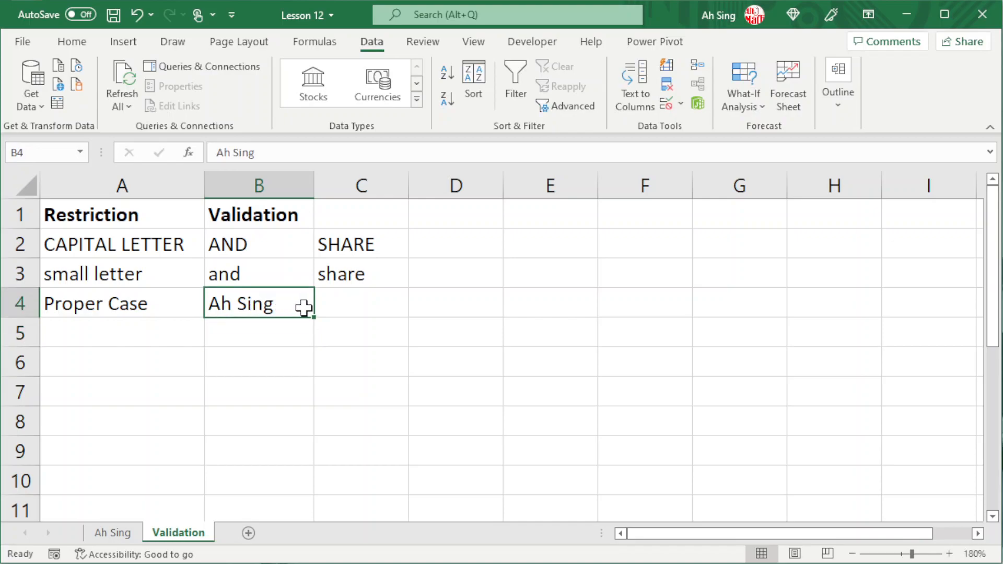
text(ah sing)
key(Return)
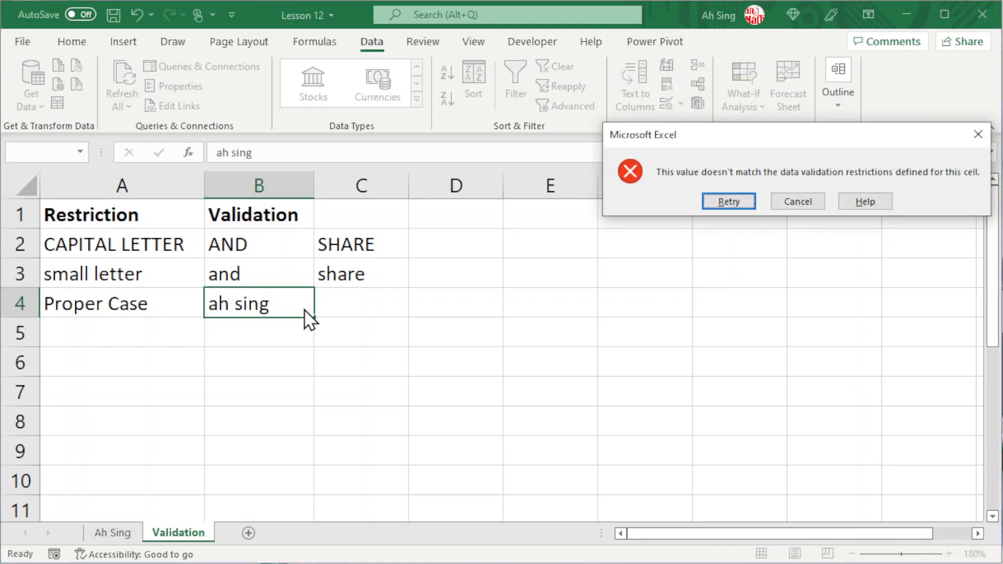
click(796, 201)
text(Th)
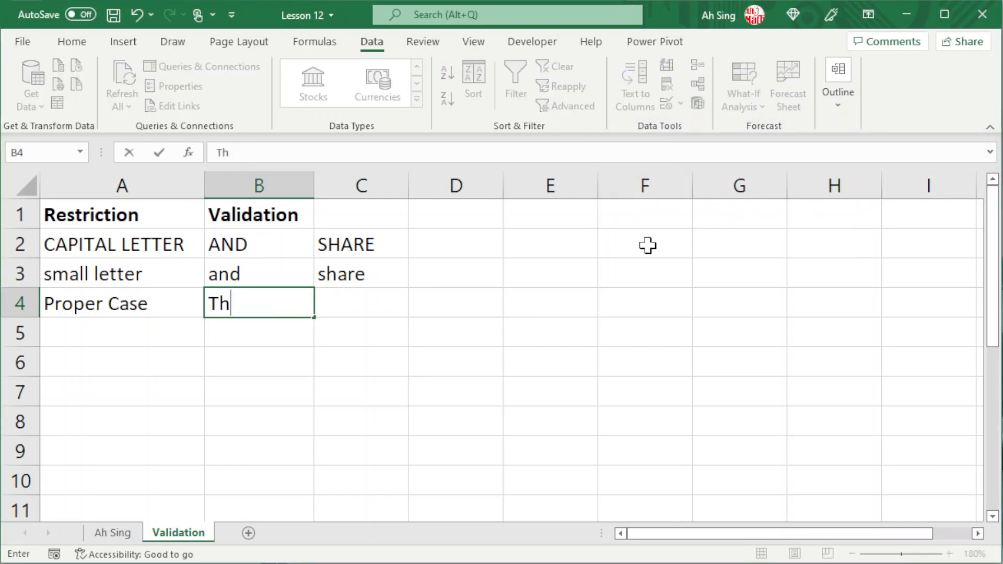